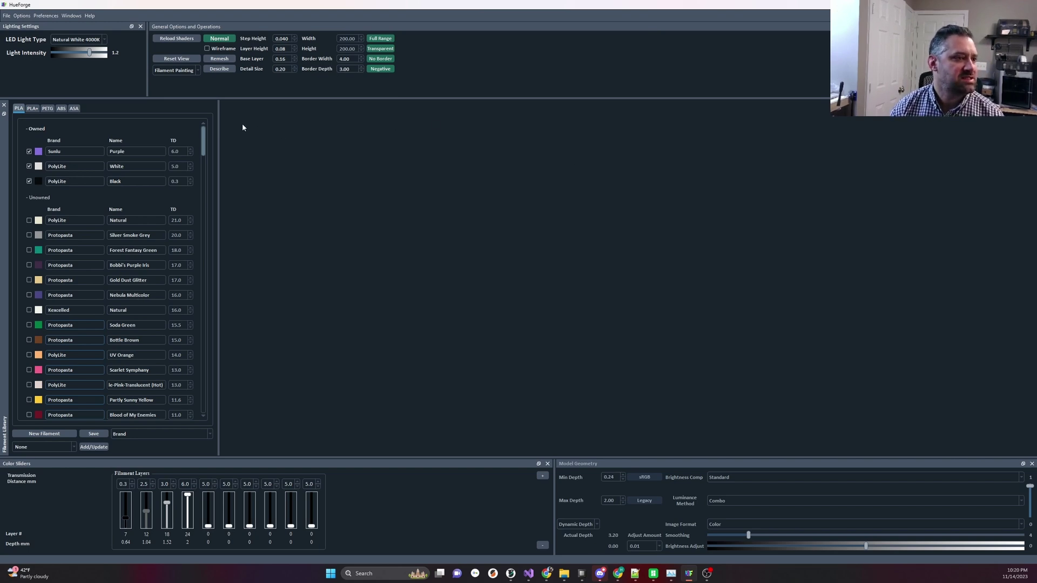
Load the Dolphin Croc Charm.stl model through File > Open File > STL.
{"action": "left_click", "coordinate": [6, 16]}
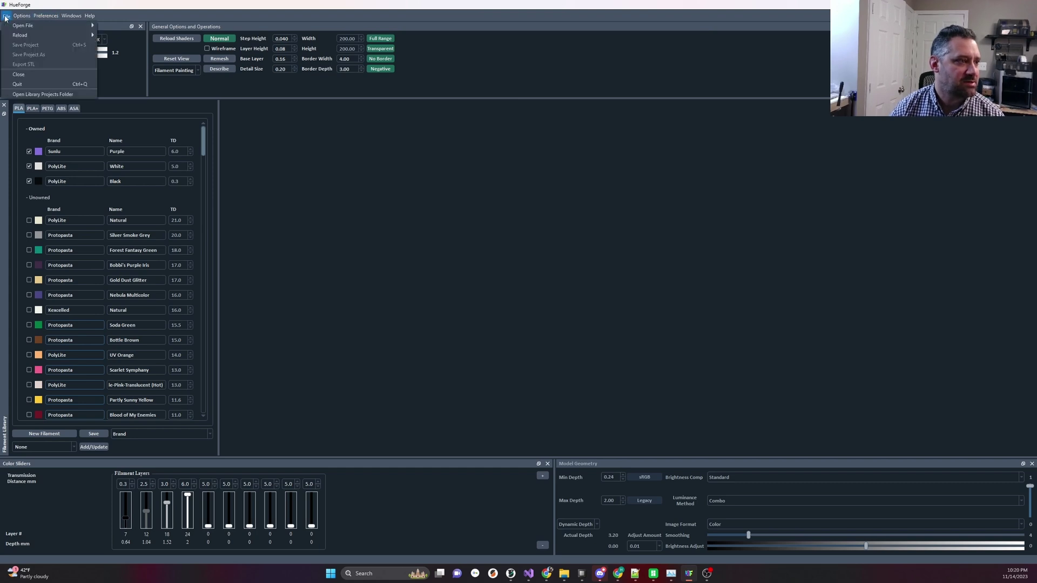
{"action": "mouse_move", "coordinate": [8, 28]}
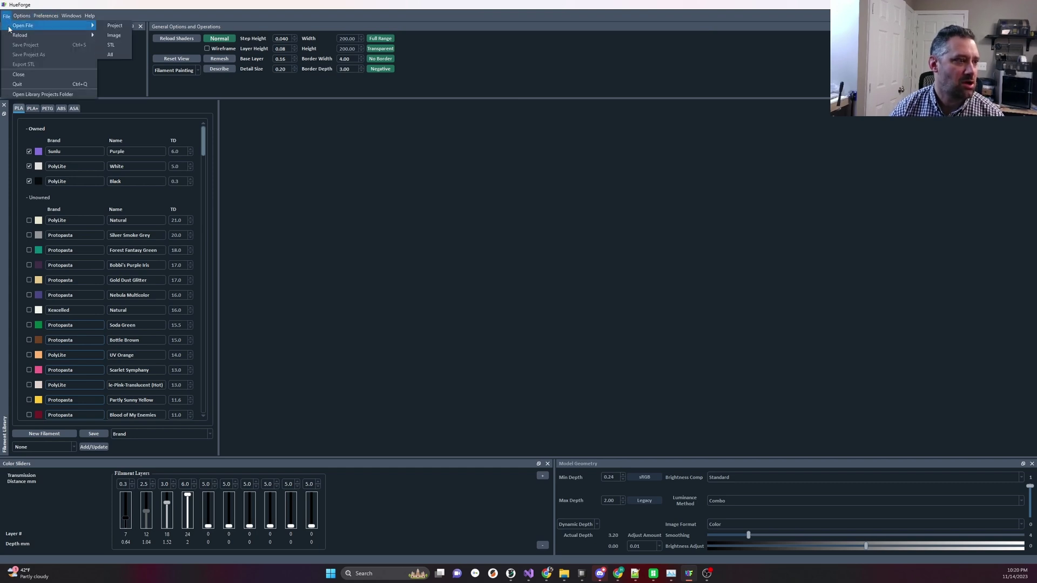
{"action": "left_click", "coordinate": [110, 44]}
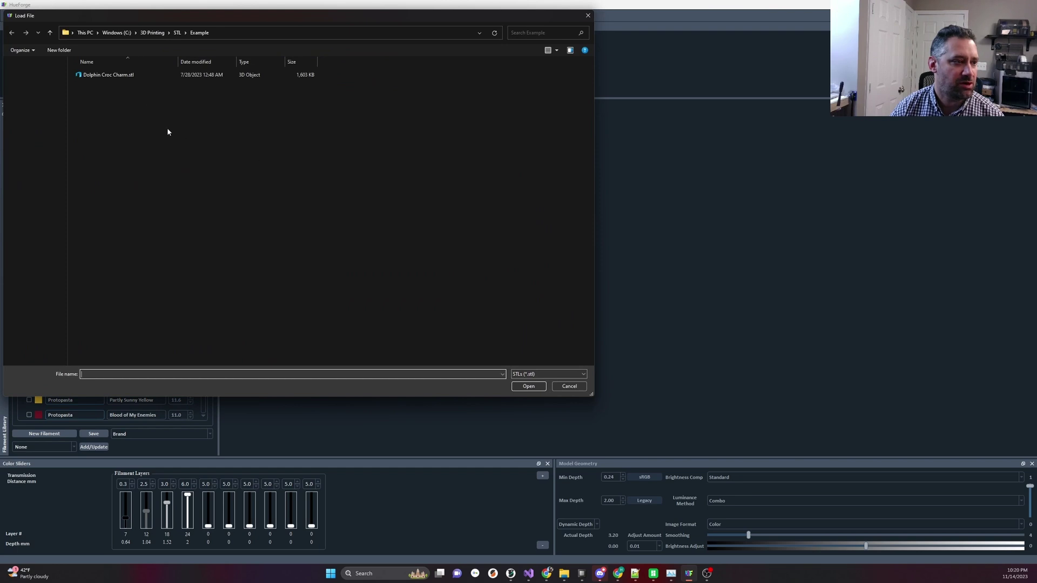
{"action": "double_click", "coordinate": [120, 75]}
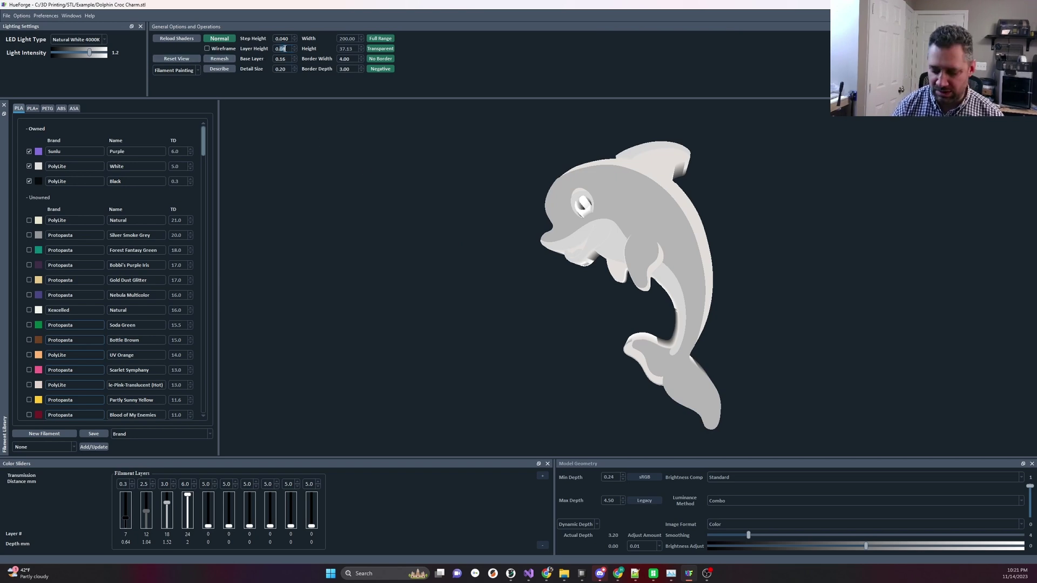
{"action": "scroll", "coordinate": [284, 48], "scroll_direction": "up", "scroll_amount": 2}
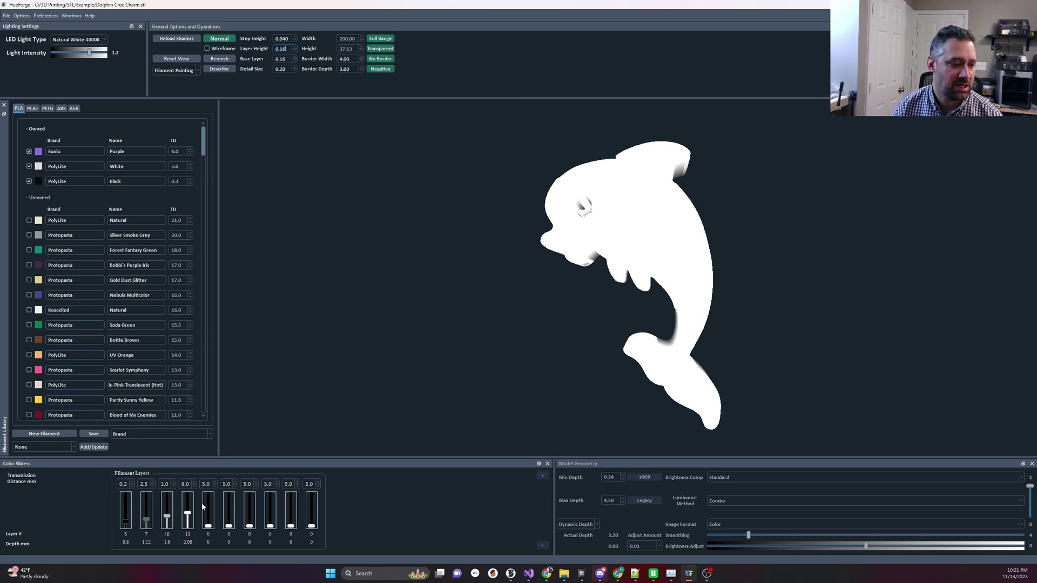
Drop the fourth color layer, assign purple and white to layers two and three, and start purple at layer 24.
{"action": "left_click_drag", "start_coordinate": [188, 512], "coordinate": [190, 531]}
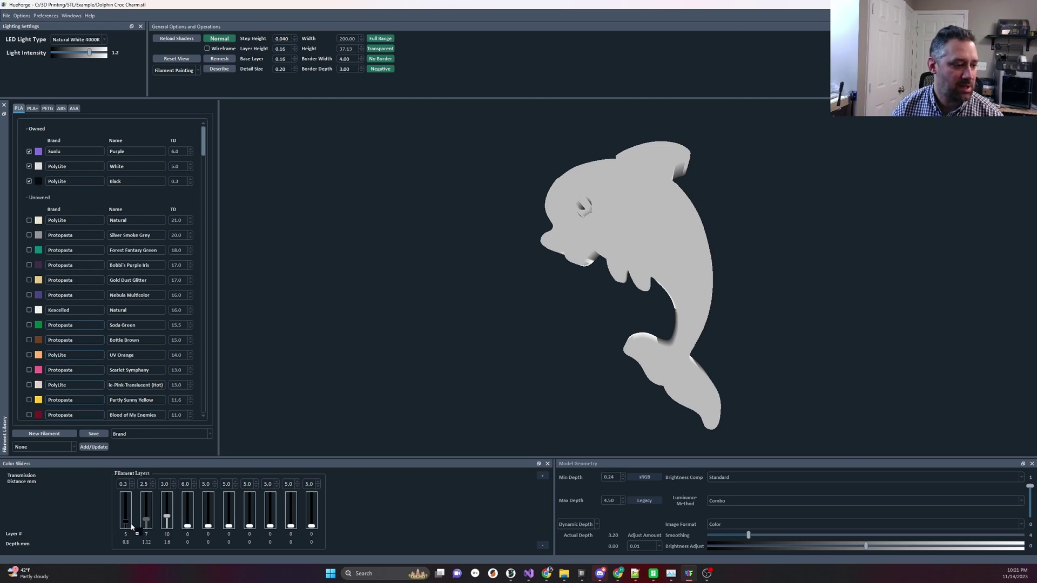
{"action": "left_click_drag", "start_coordinate": [32, 153], "coordinate": [144, 522]}
{"action": "left_click_drag", "start_coordinate": [39, 167], "coordinate": [167, 488]}
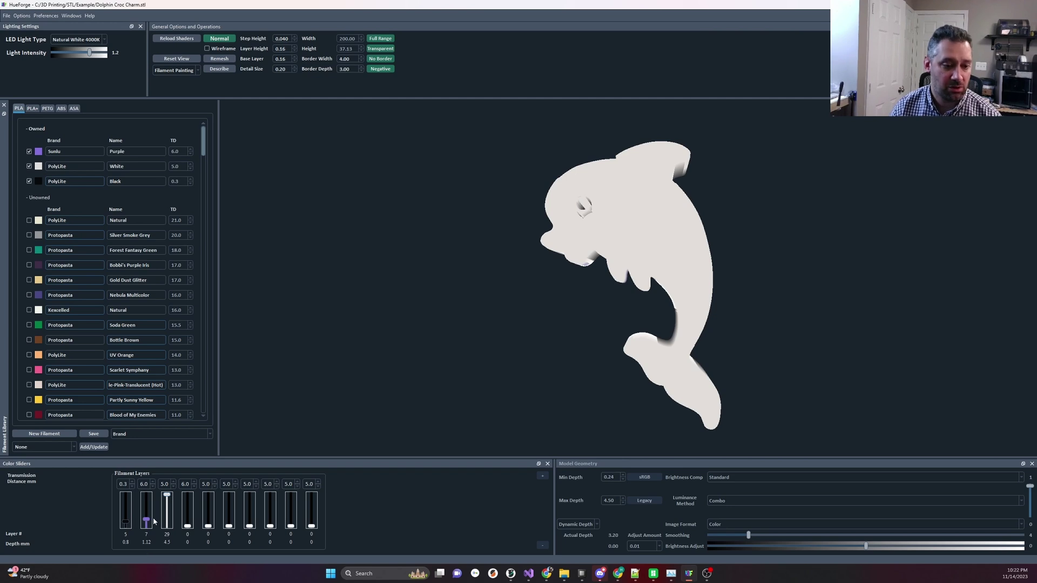
{"action": "left_click_drag", "start_coordinate": [147, 521], "coordinate": [151, 505]}
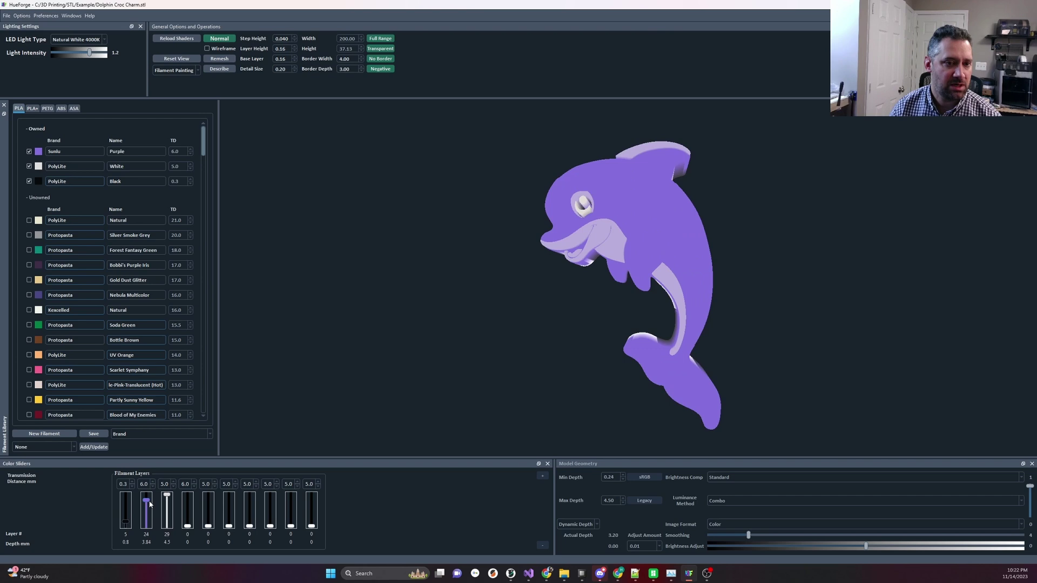
{"action": "left_click_drag", "start_coordinate": [150, 505], "coordinate": [149, 504]}
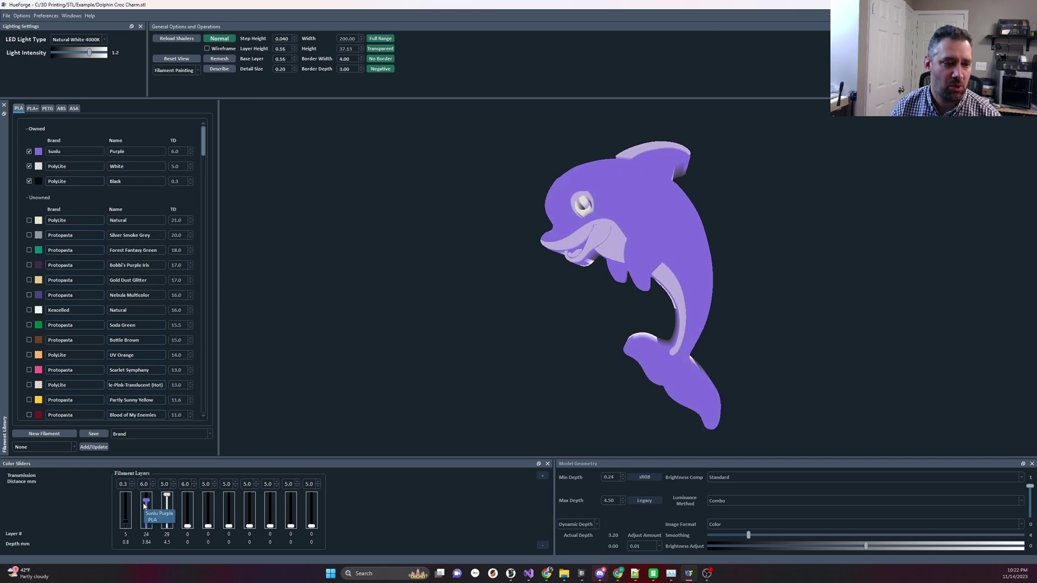
Raise the black filament's switch point to layer 22 (3.52 mm) on the first slider.
{"action": "scroll", "coordinate": [144, 502], "scroll_direction": "up", "scroll_amount": 1}
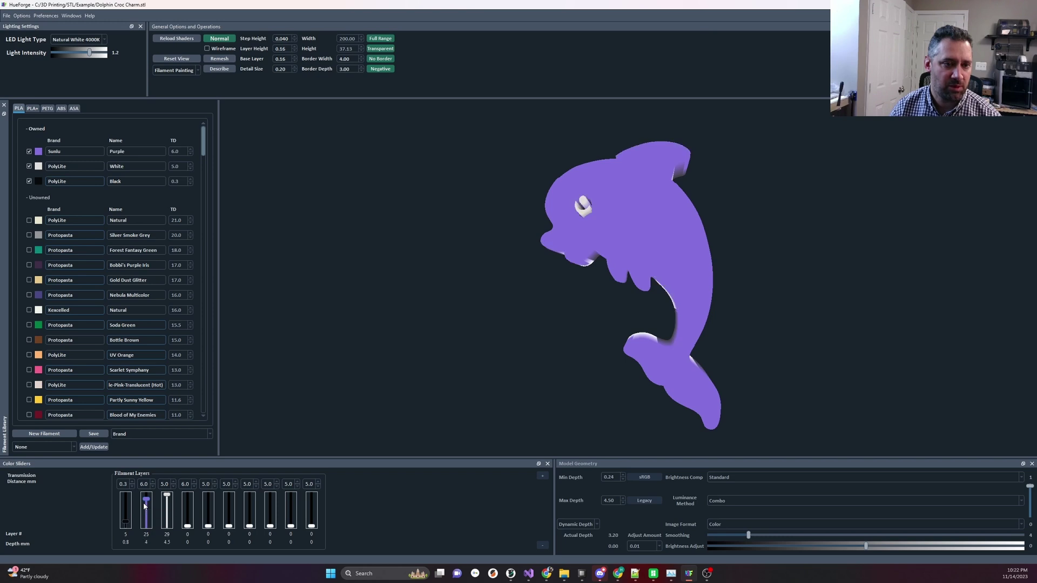
{"action": "scroll", "coordinate": [144, 502], "scroll_direction": "down", "scroll_amount": 1}
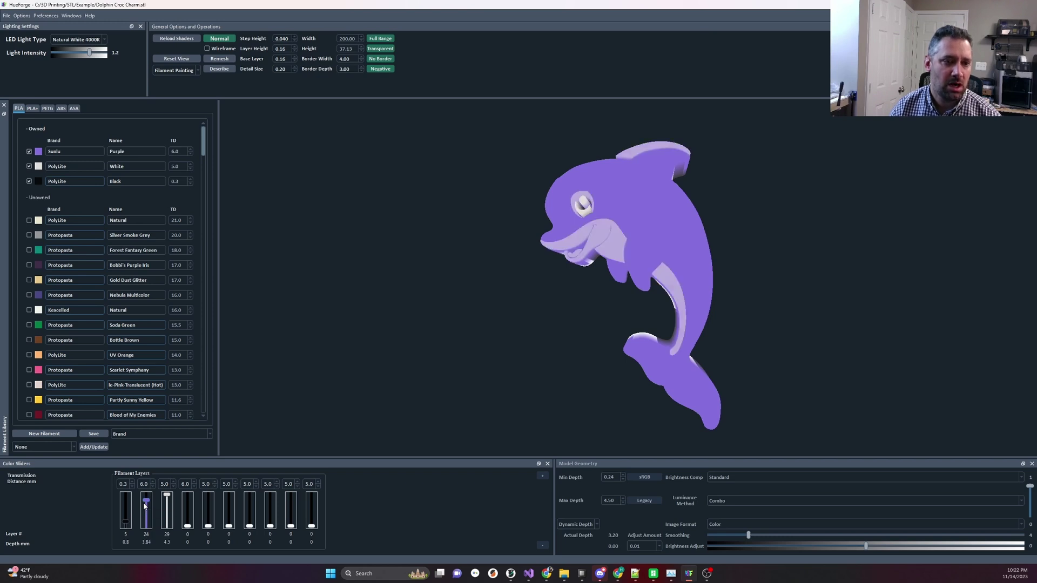
{"action": "scroll", "coordinate": [144, 502], "scroll_direction": "down", "scroll_amount": 1}
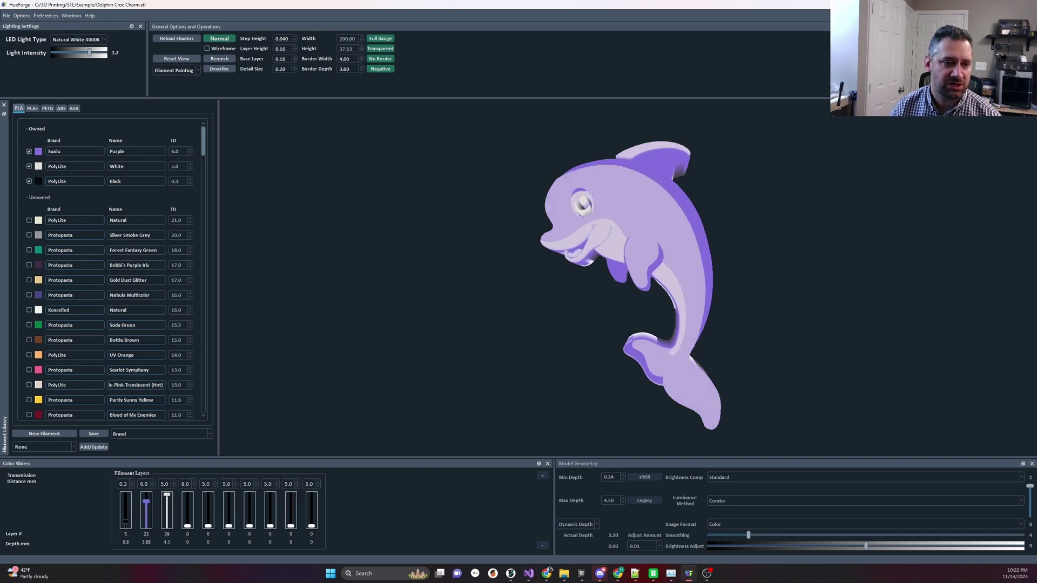
{"action": "scroll", "coordinate": [123, 516], "scroll_direction": "up", "scroll_amount": 5}
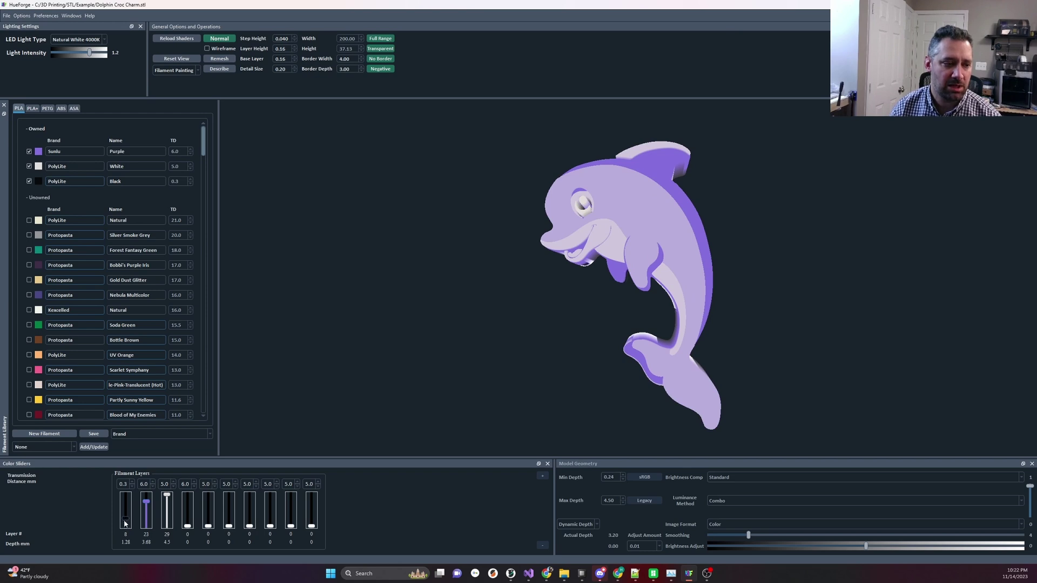
{"action": "scroll", "coordinate": [125, 522], "scroll_direction": "up", "scroll_amount": 11}
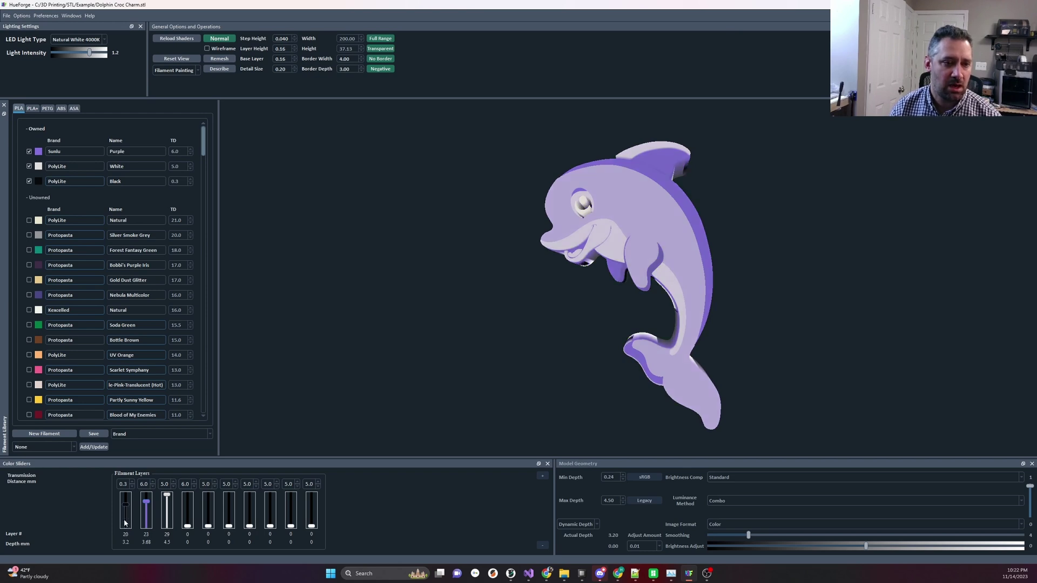
{"action": "scroll", "coordinate": [124, 522], "scroll_direction": "up", "scroll_amount": 1}
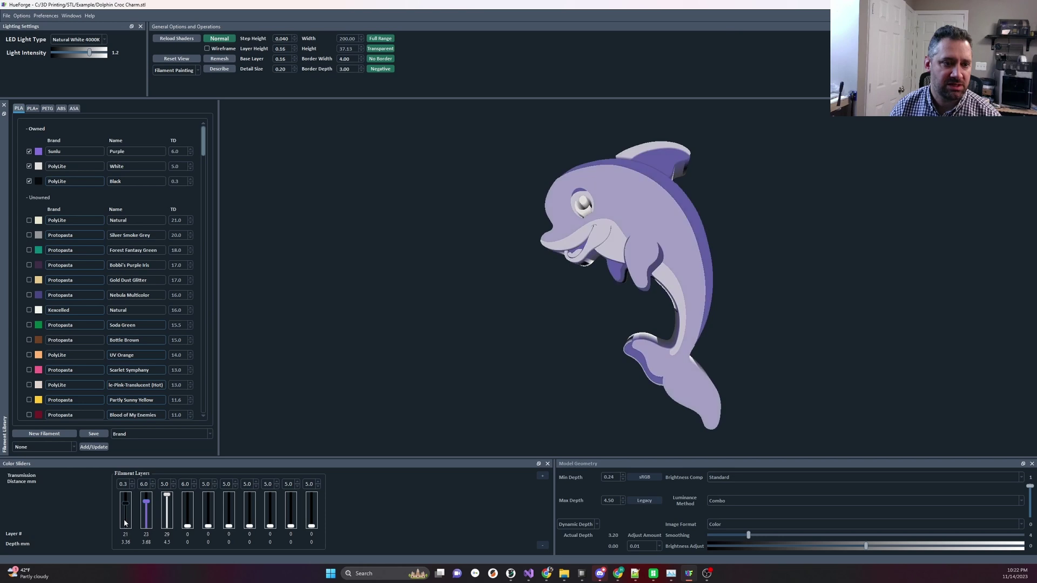
{"action": "scroll", "coordinate": [146, 505], "scroll_direction": "up", "scroll_amount": 1}
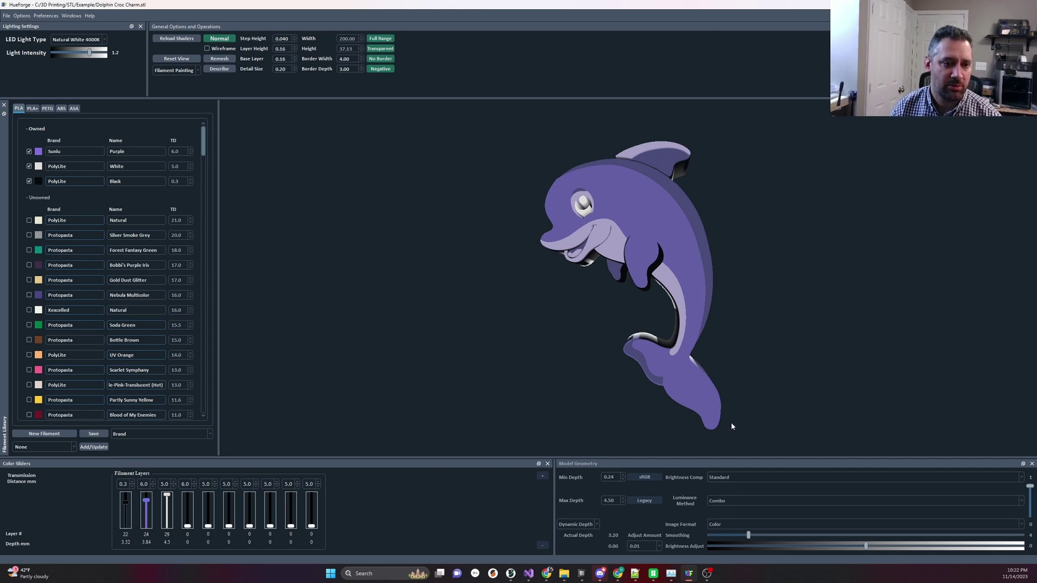
After trying Cobalt Blue, set the second color layer to Kexcelled Red (TD 4.5).
{"action": "scroll", "coordinate": [77, 321], "scroll_direction": "down", "scroll_amount": 10}
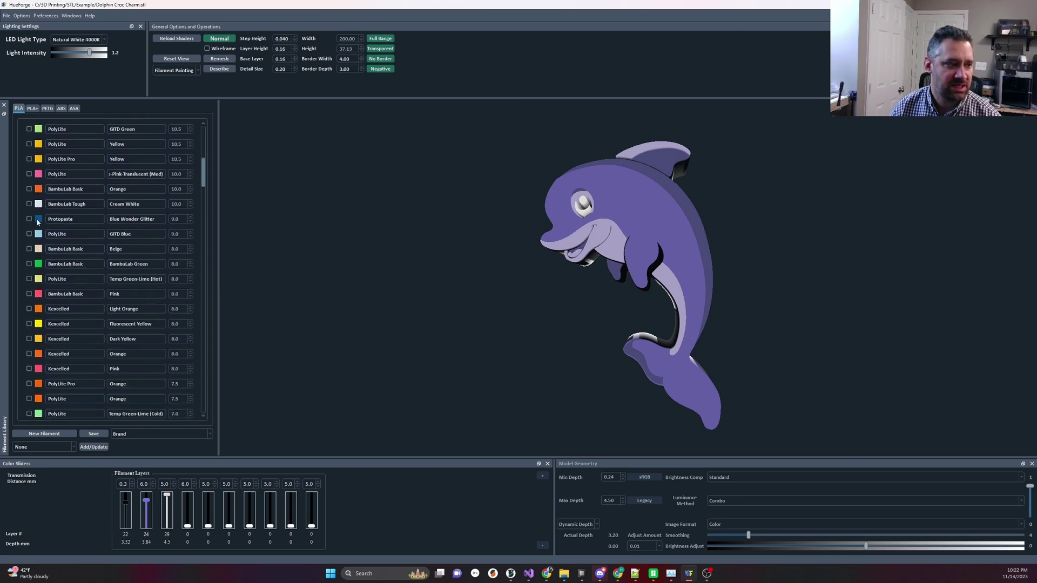
{"action": "scroll", "coordinate": [77, 268], "scroll_direction": "down", "scroll_amount": 6}
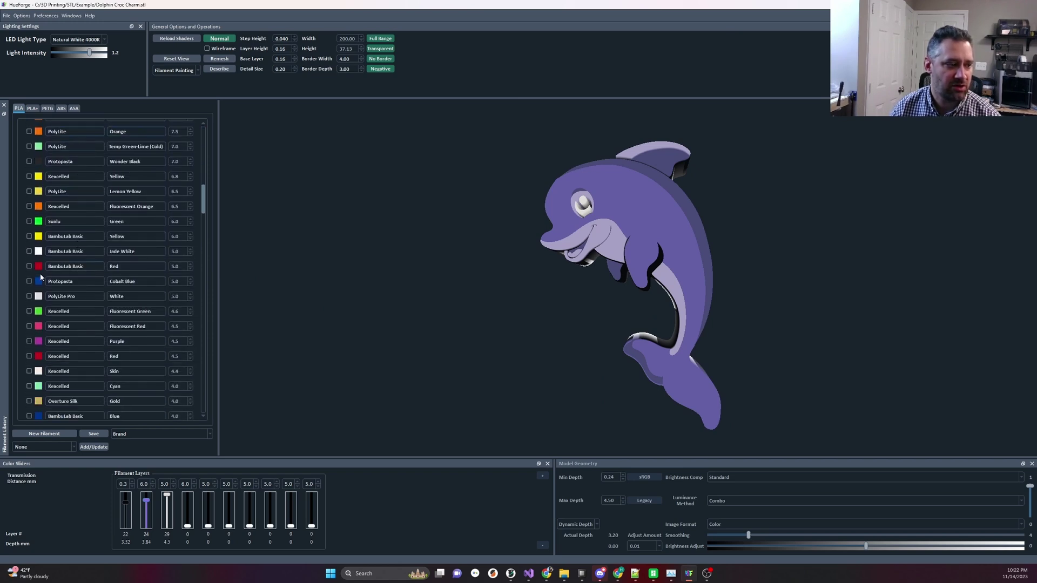
{"action": "left_click_drag", "start_coordinate": [38, 283], "coordinate": [146, 513]}
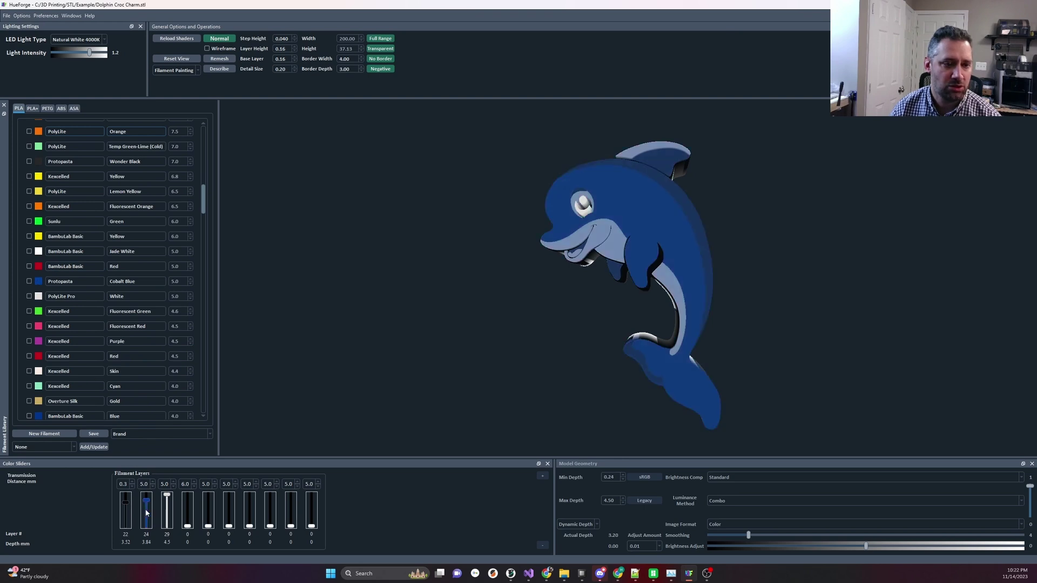
{"action": "scroll", "coordinate": [84, 298], "scroll_direction": "down", "scroll_amount": 2}
{"action": "left_click_drag", "start_coordinate": [39, 238], "coordinate": [147, 503]}
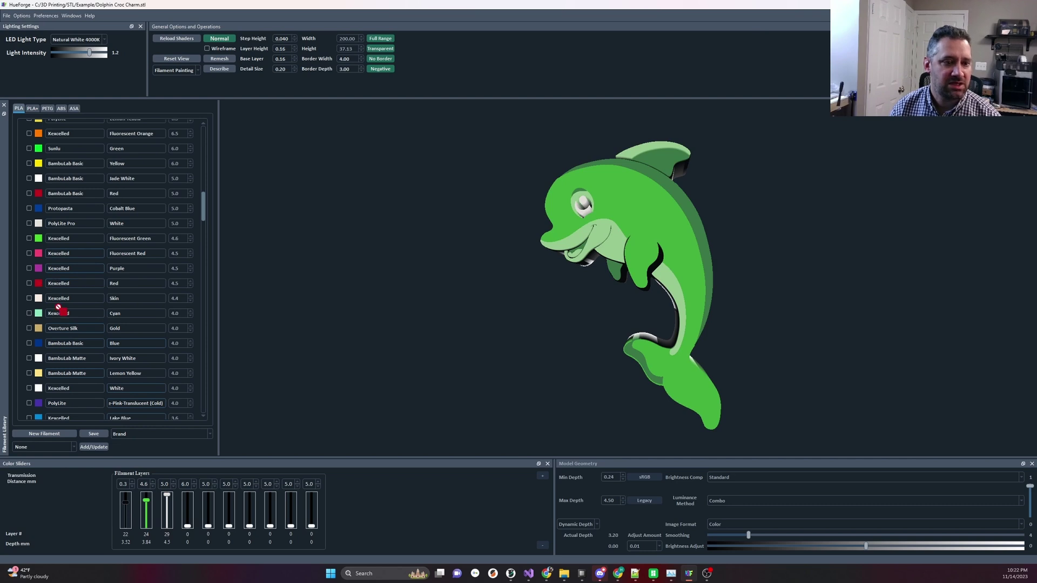
{"action": "left_click_drag", "start_coordinate": [58, 308], "coordinate": [146, 507]}
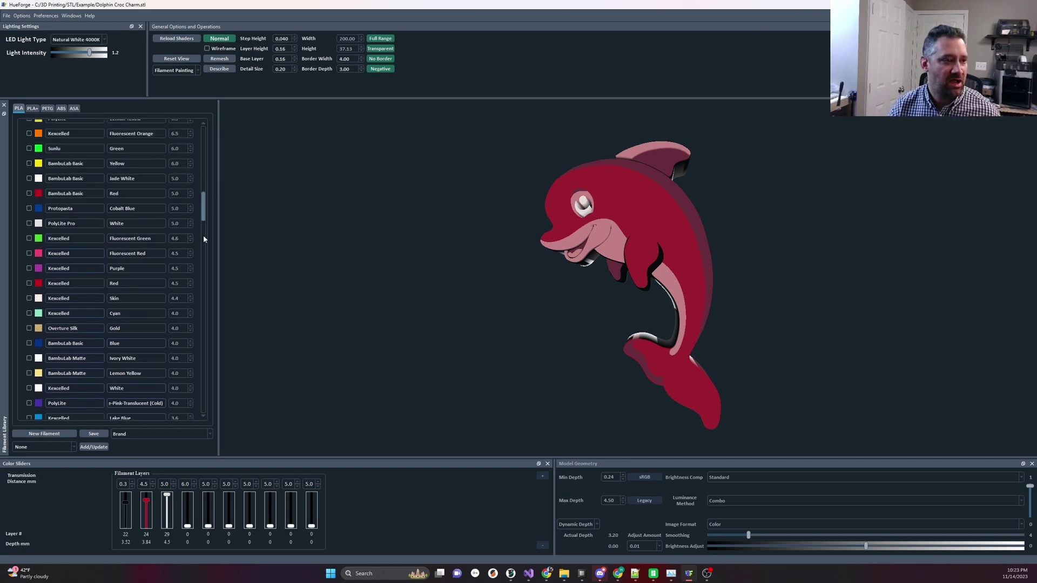
Scroll down through the Filament Library list.
{"action": "scroll", "coordinate": [204, 237], "scroll_direction": "down", "scroll_amount": 2}
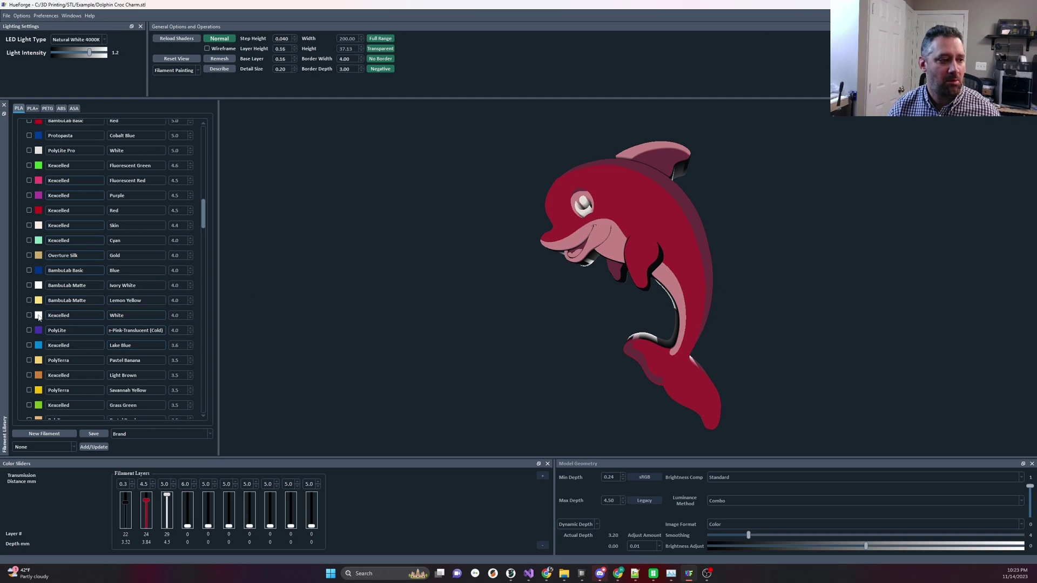
{"action": "scroll", "coordinate": [44, 316], "scroll_direction": "down", "scroll_amount": 8}
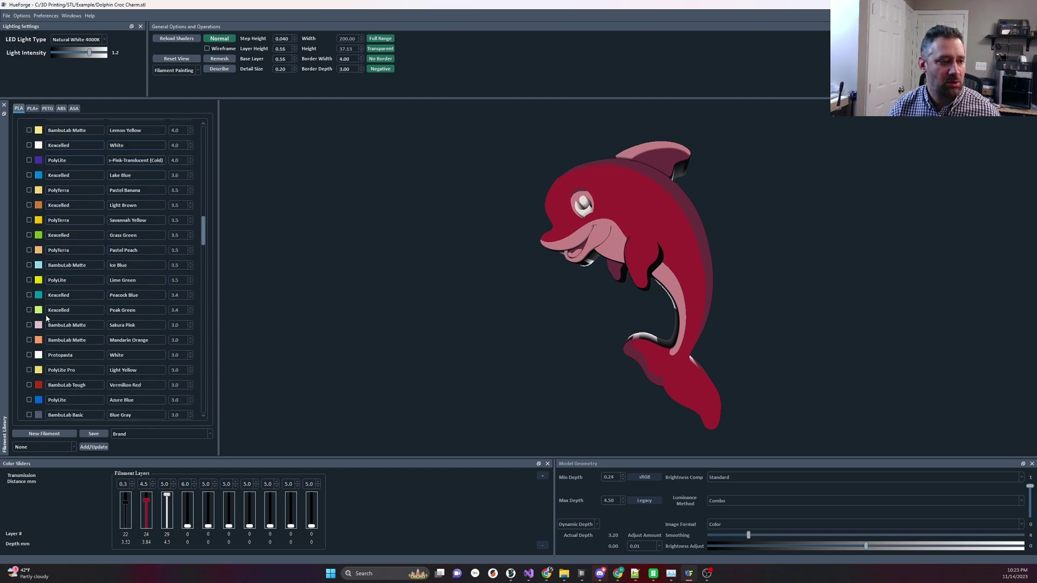
{"action": "scroll", "coordinate": [47, 316], "scroll_direction": "down", "scroll_amount": 10}
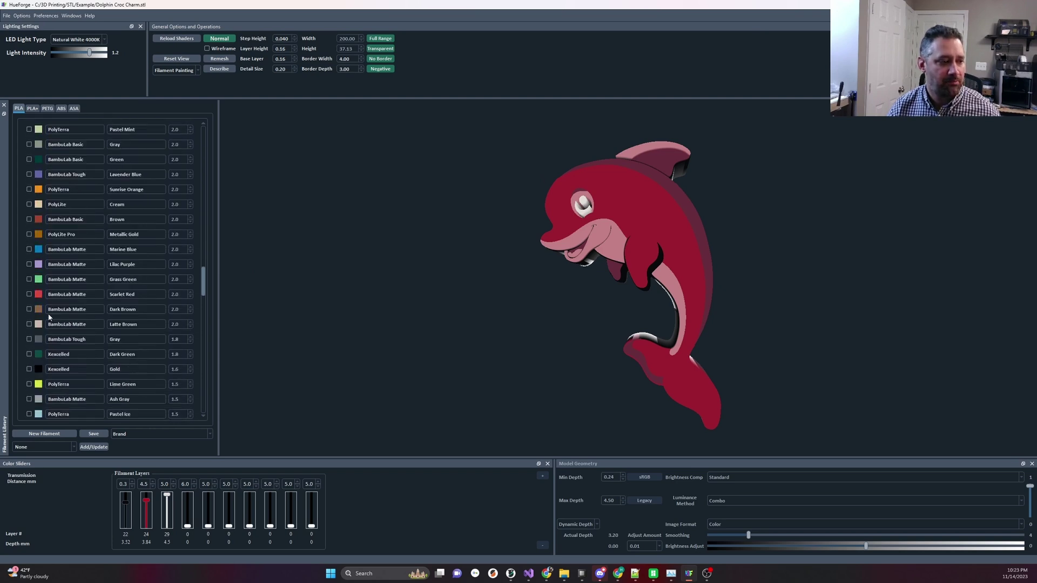
{"action": "scroll", "coordinate": [51, 319], "scroll_direction": "down", "scroll_amount": 10}
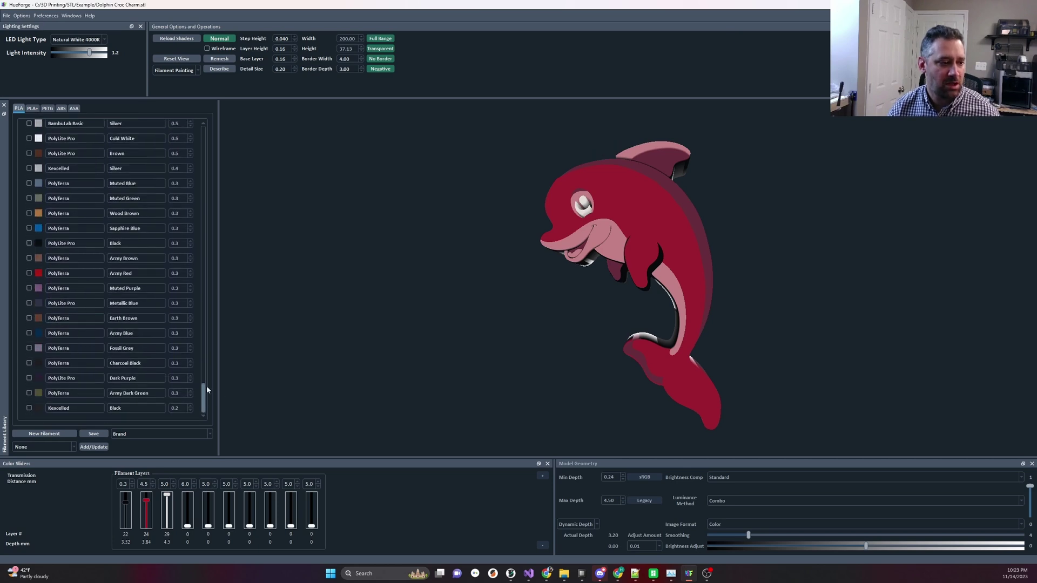
{"action": "left_click_drag", "start_coordinate": [205, 402], "coordinate": [216, 139]}
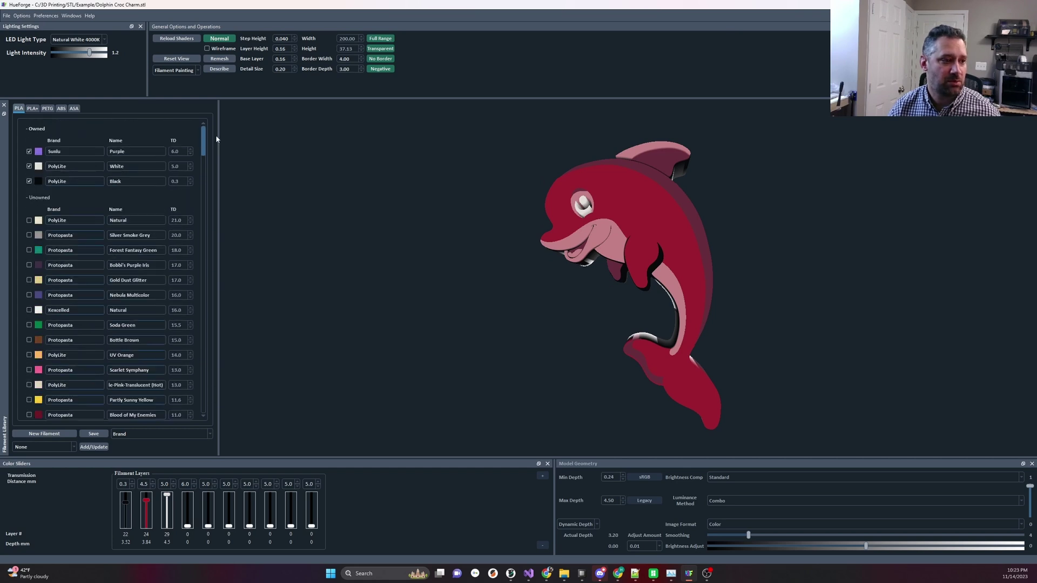
Sort the library by TD and make the third layer BambuLab Basic Jade White instead of Cream White.
{"action": "left_click", "coordinate": [174, 142]}
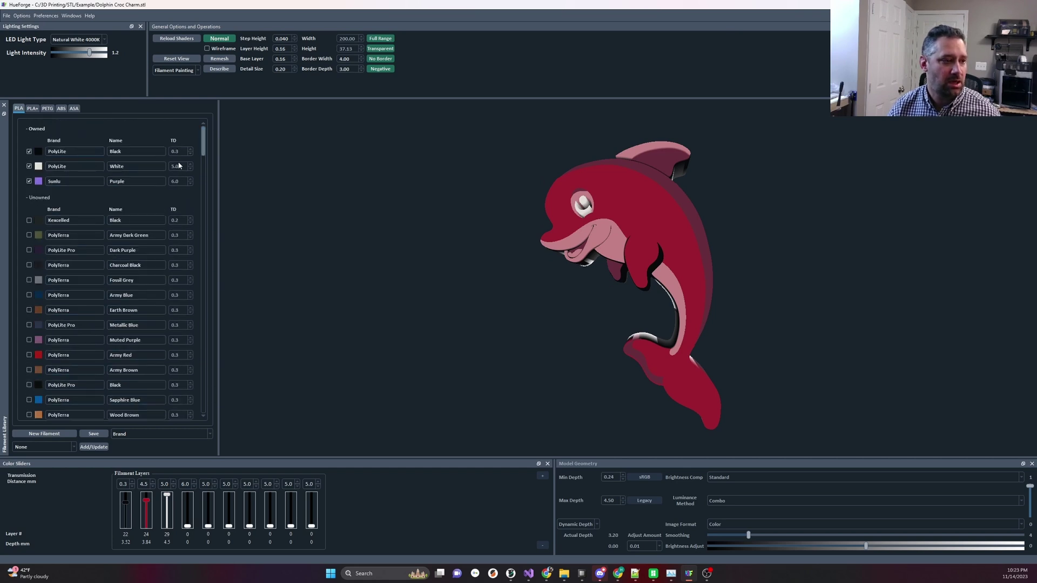
{"action": "left_click", "coordinate": [175, 141]}
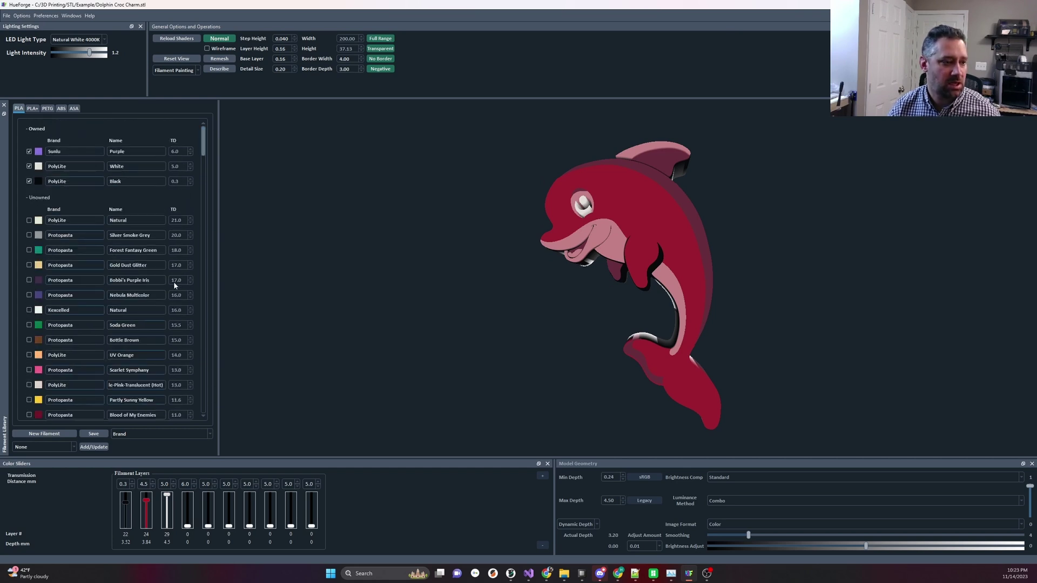
{"action": "scroll", "coordinate": [174, 281], "scroll_direction": "down", "scroll_amount": 4}
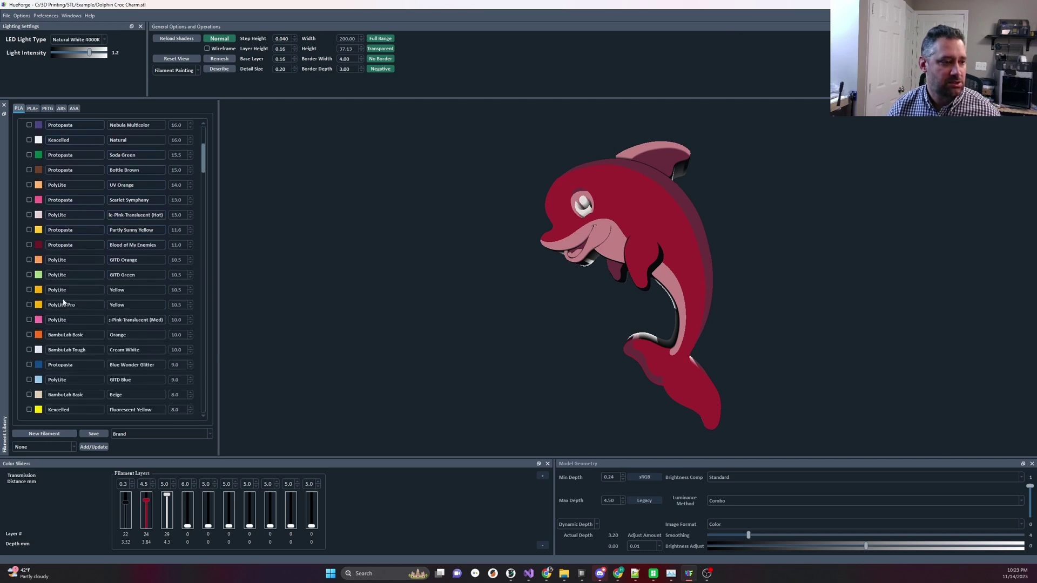
{"action": "left_click_drag", "start_coordinate": [62, 347], "coordinate": [145, 503]}
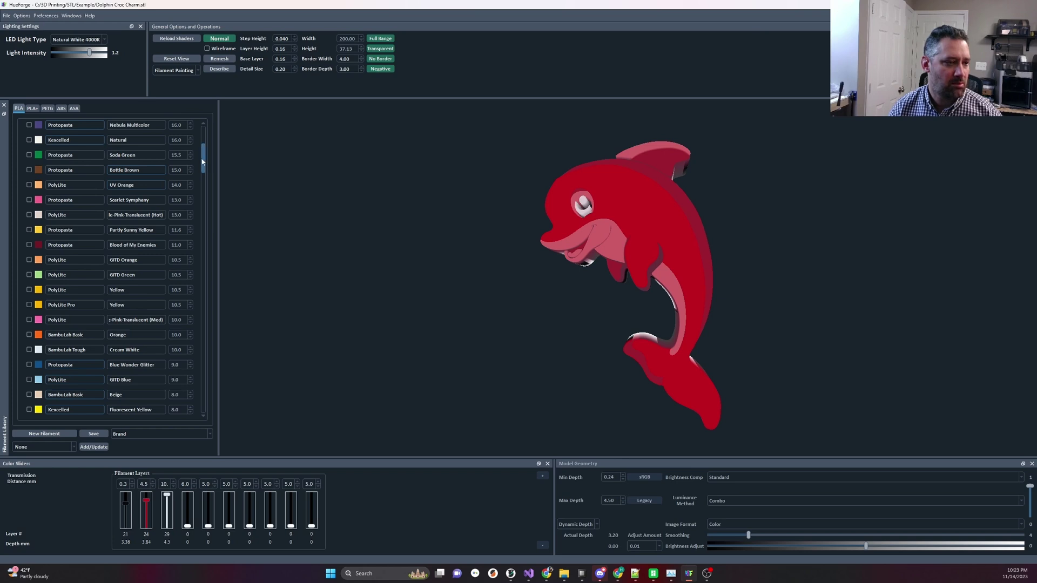
{"action": "scroll", "coordinate": [202, 167], "scroll_direction": "down", "scroll_amount": 10}
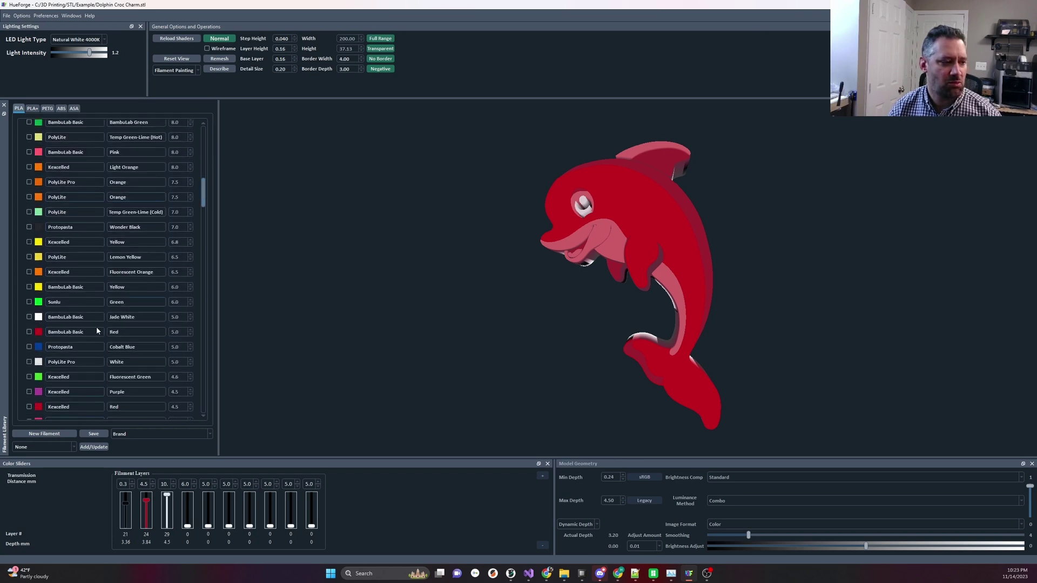
{"action": "left_click_drag", "start_coordinate": [38, 318], "coordinate": [168, 512]}
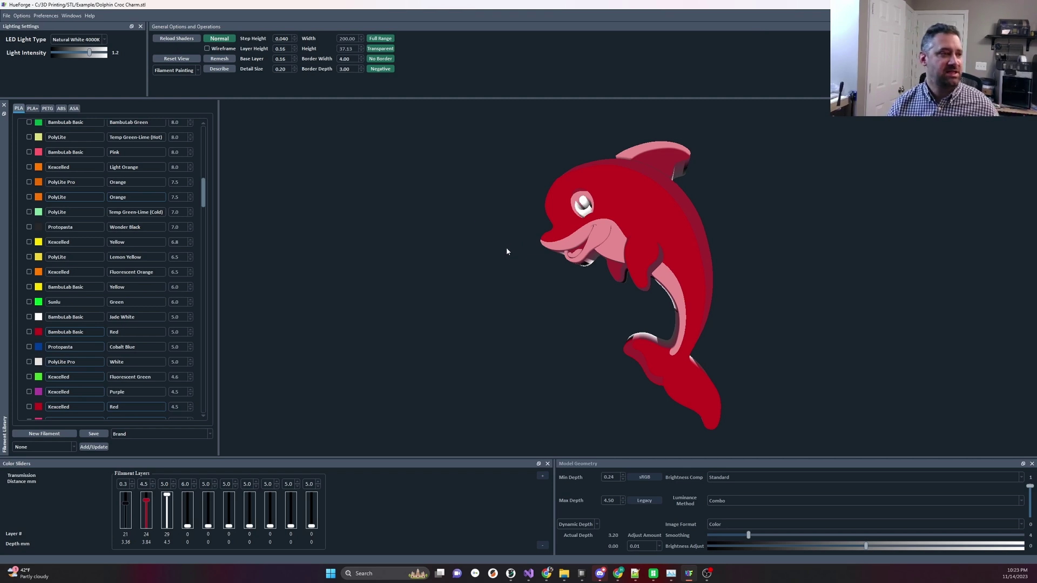
{"action": "left_click", "coordinate": [6, 16]}
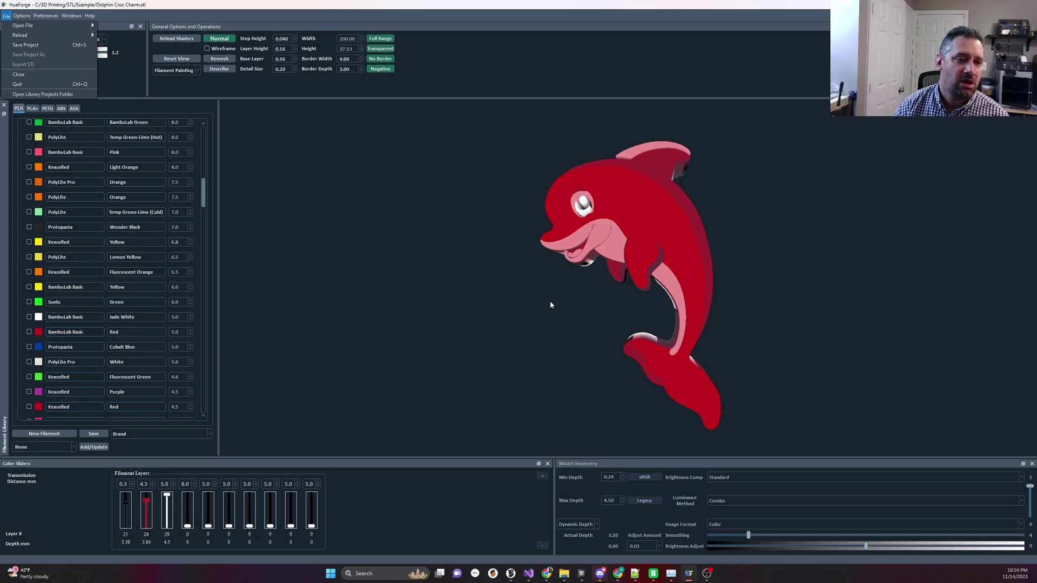
{"action": "left_click_drag", "start_coordinate": [550, 305], "coordinate": [582, 338]}
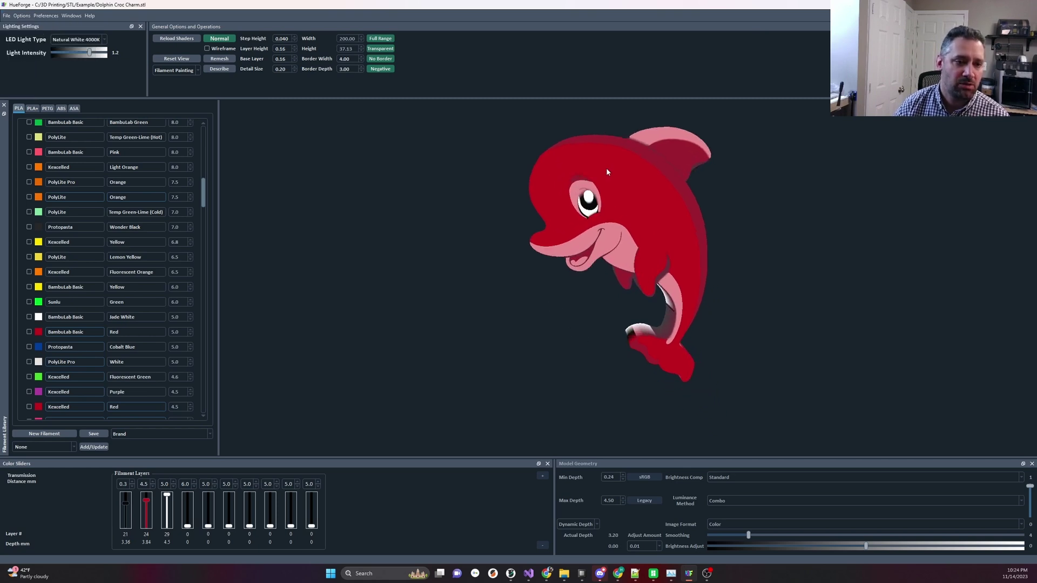
{"action": "left_click_drag", "start_coordinate": [583, 311], "coordinate": [562, 300]}
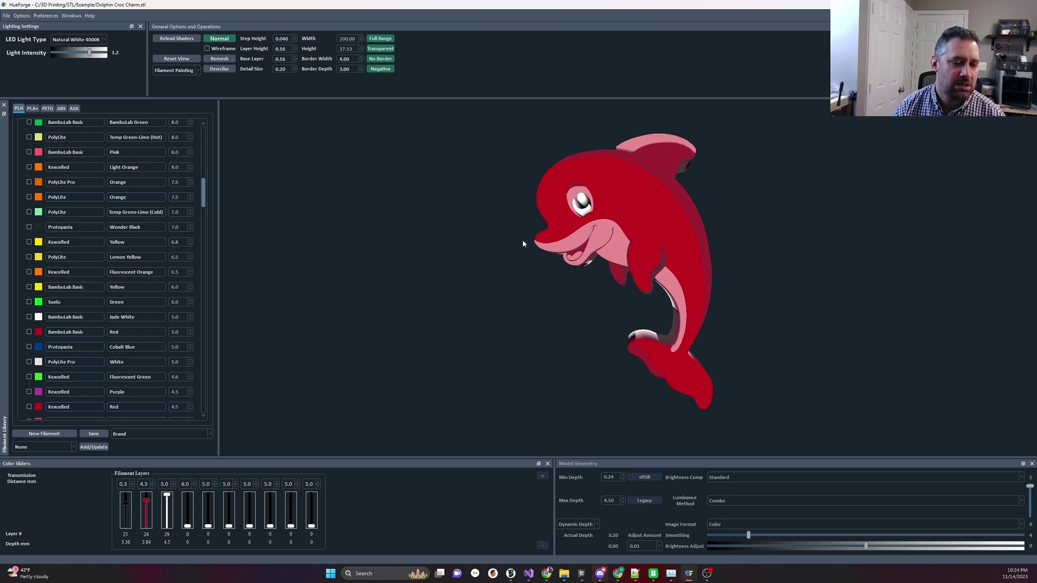
Describe the print and copy the swap instructions: start black, Red at layer 21, Jade White at 24.
{"action": "left_click", "coordinate": [219, 70]}
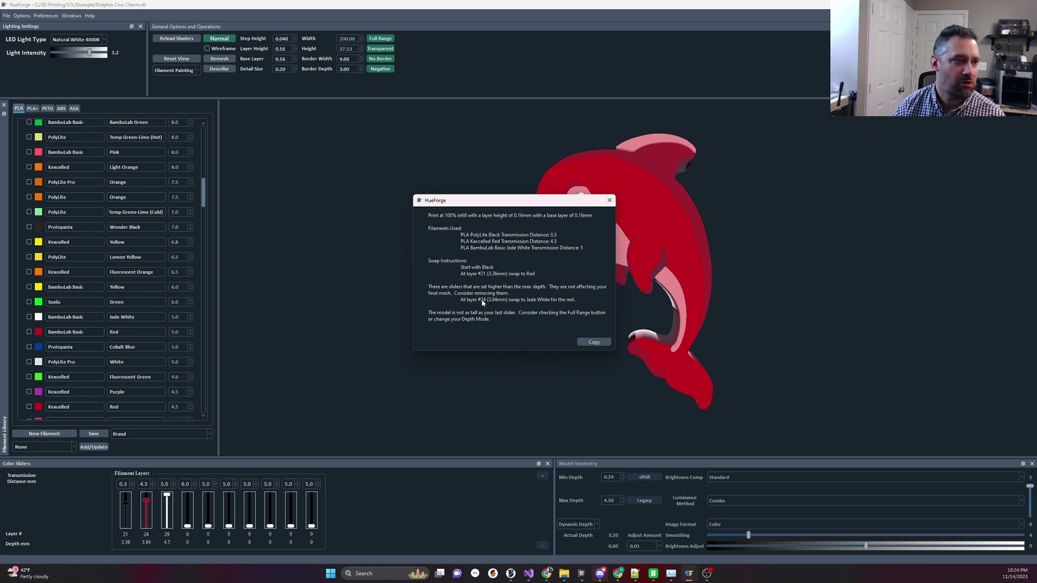
{"action": "left_click", "coordinate": [594, 342]}
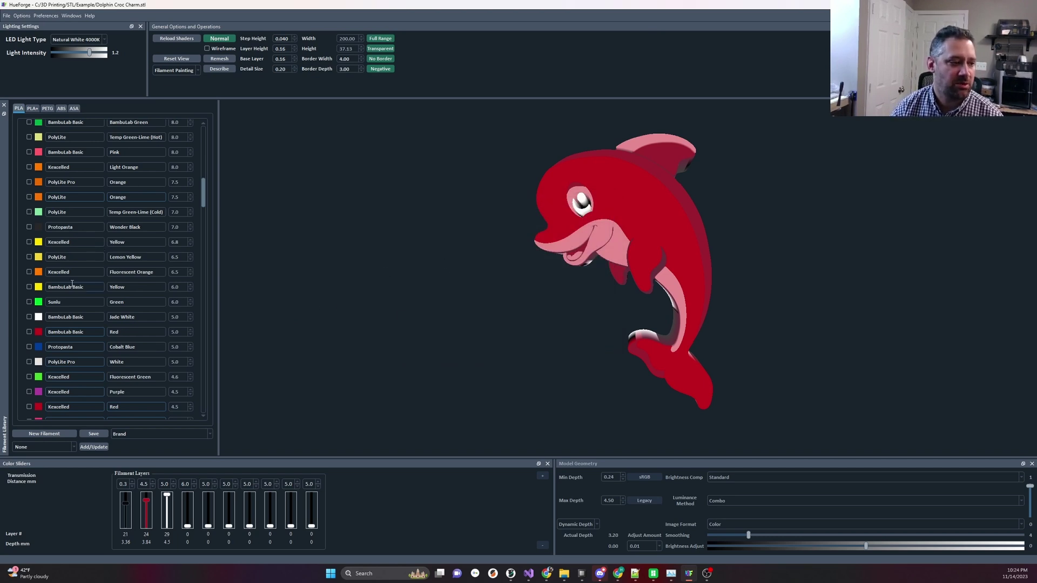
{"action": "scroll", "coordinate": [72, 283], "scroll_direction": "down", "scroll_amount": 5}
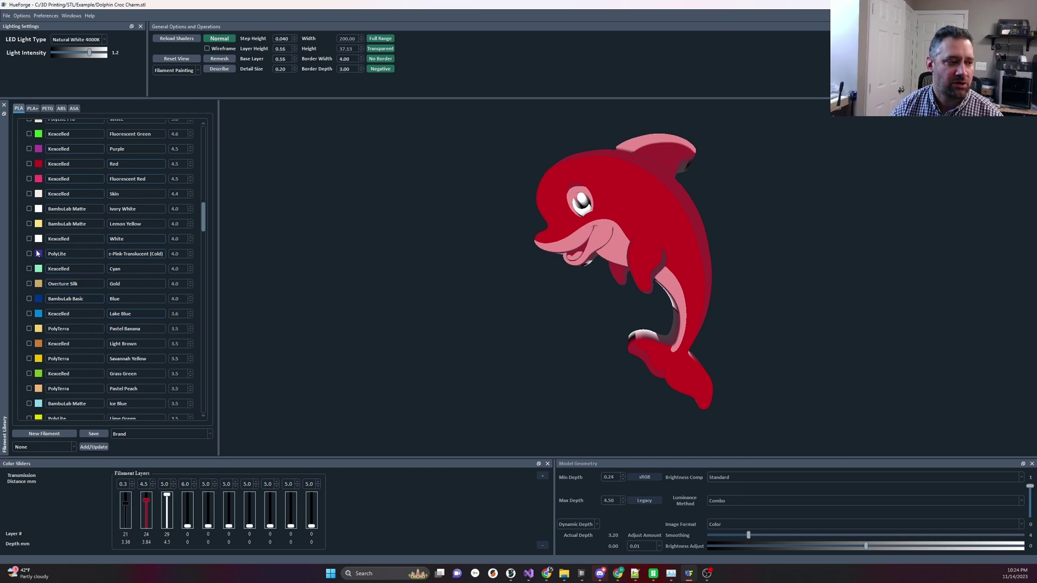
{"action": "scroll", "coordinate": [116, 271], "scroll_direction": "down", "scroll_amount": 3}
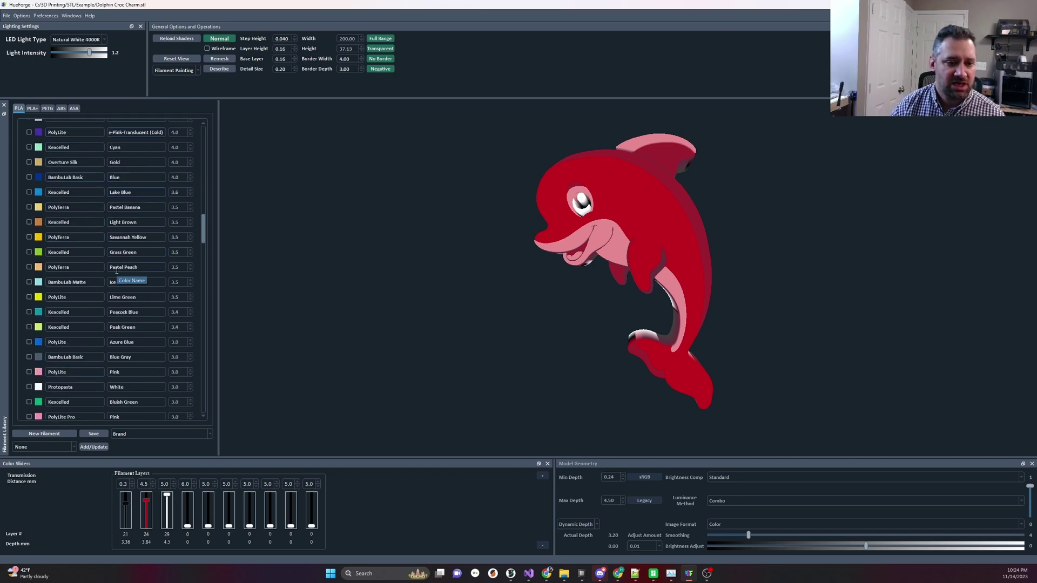